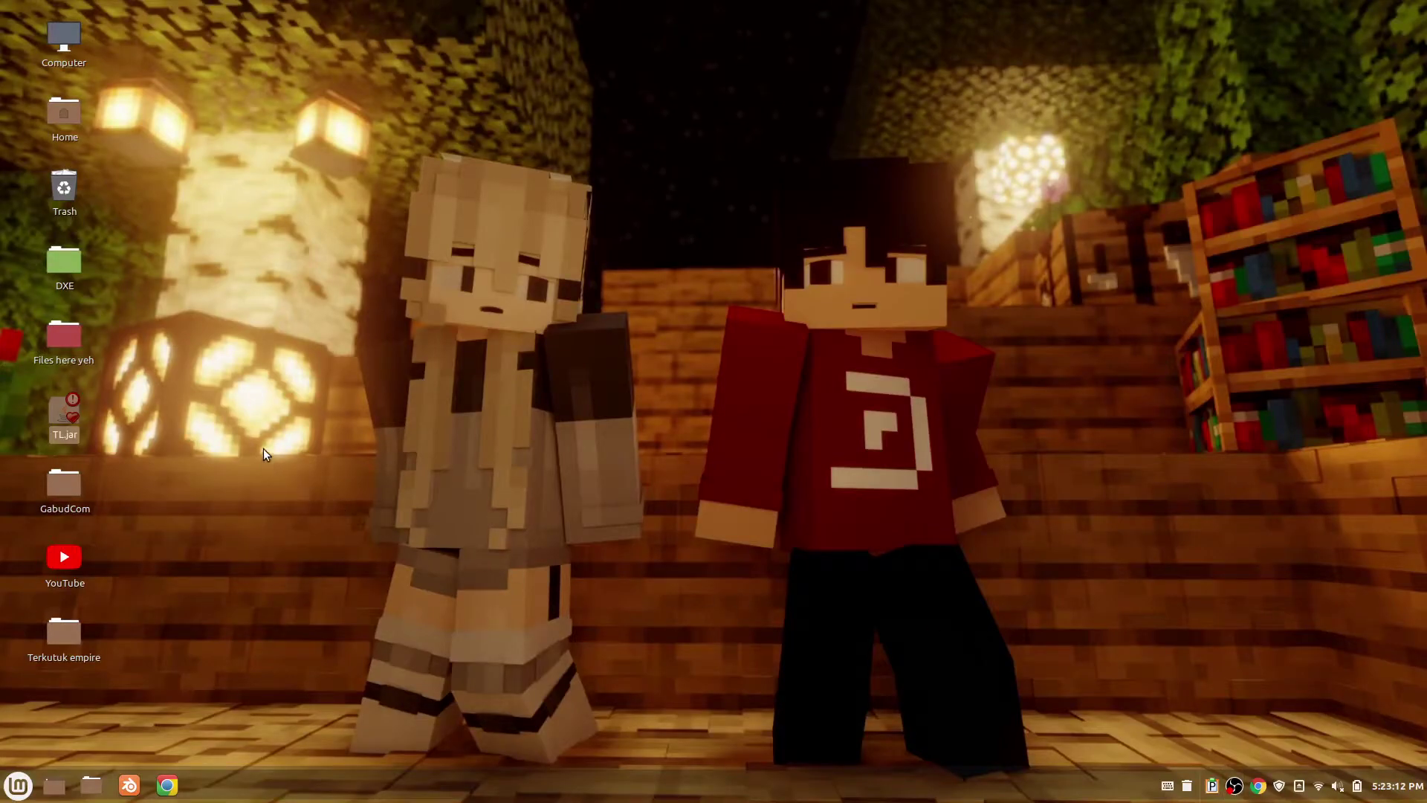
Try running TL.jar, then move aside and dismiss the not-executable warning.
left_click(255, 411)
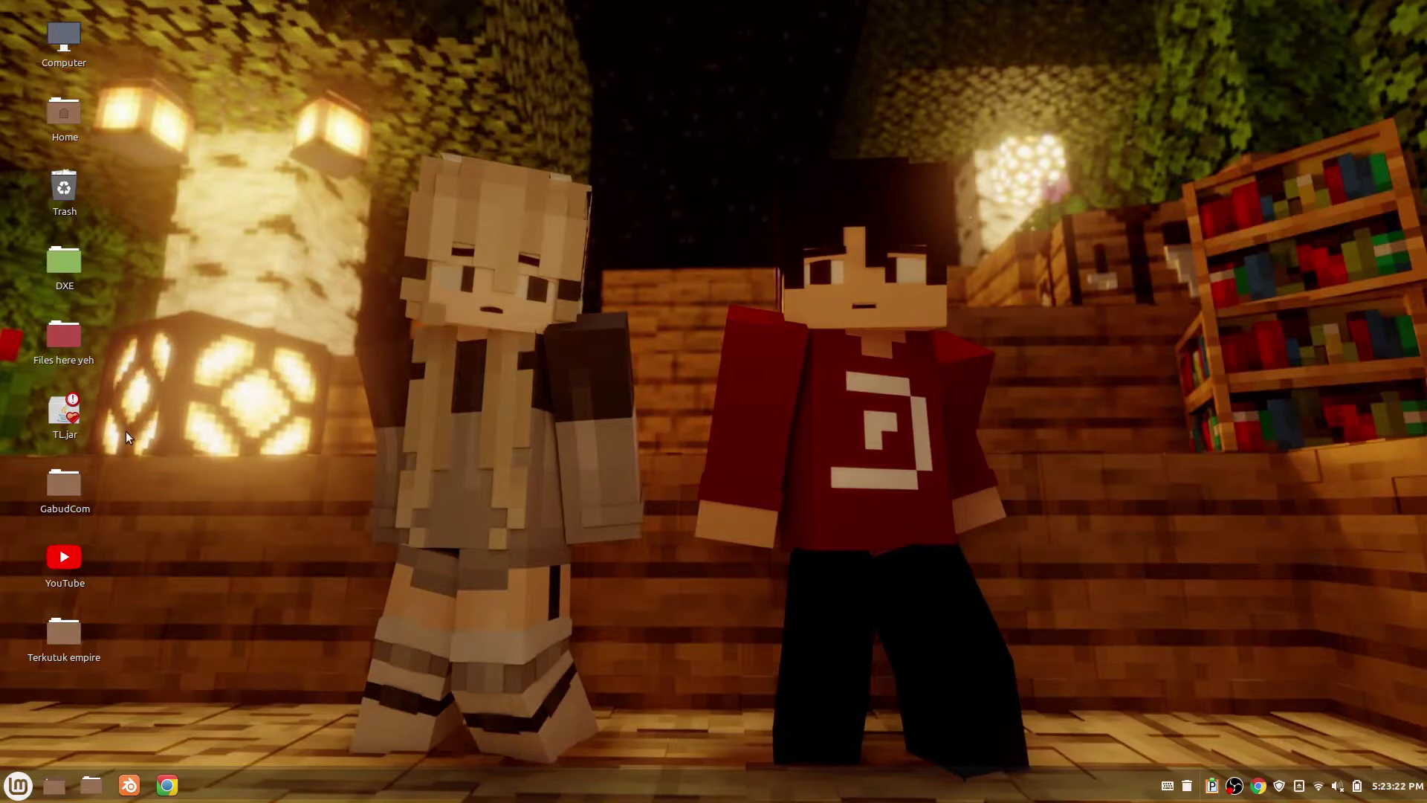
left_click(181, 416)
double_click(67, 415)
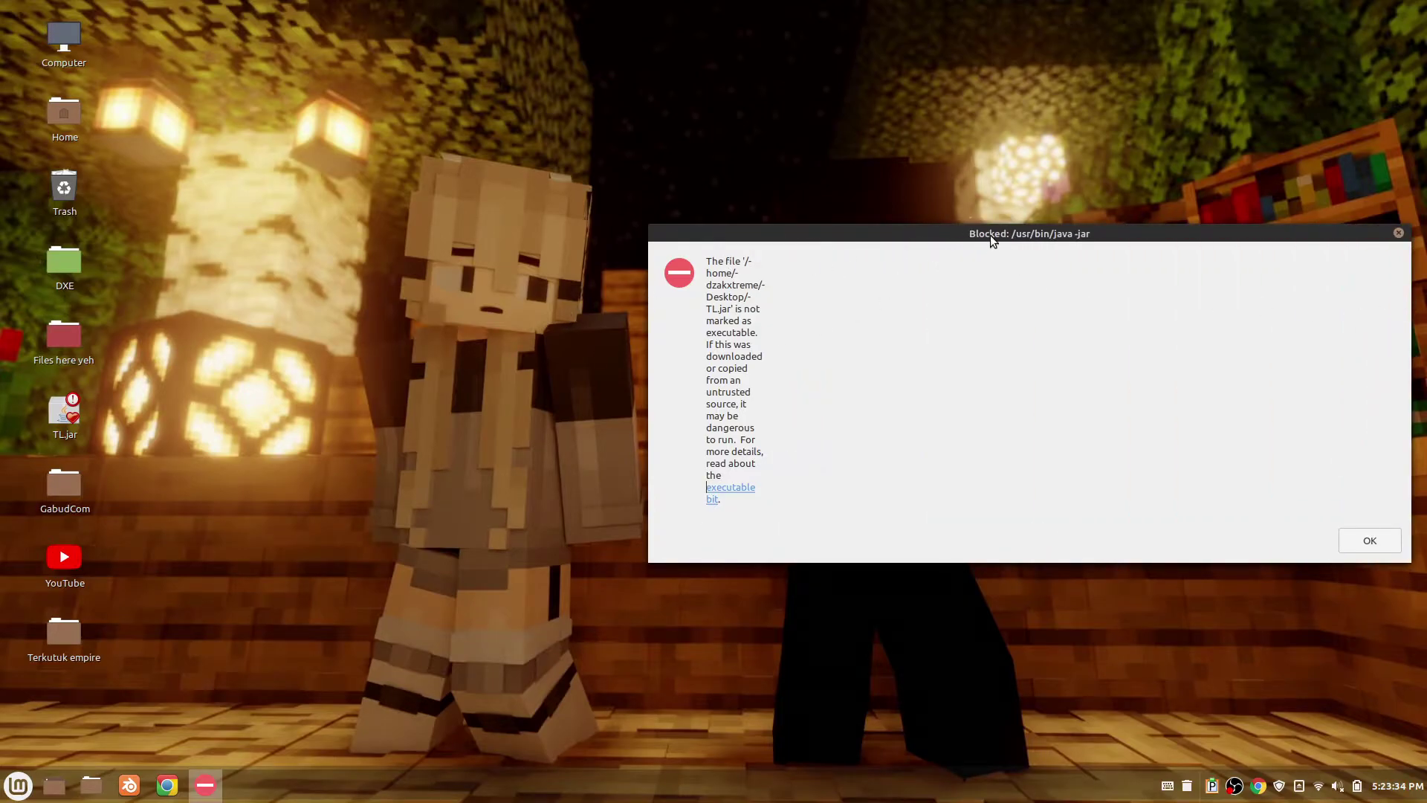
left_click_drag(990, 239, 657, 267)
mouse_move(409, 338)
left_mouse_down()
mouse_move(429, 361)
mouse_move(378, 503)
mouse_move(430, 313)
left_mouse_up()
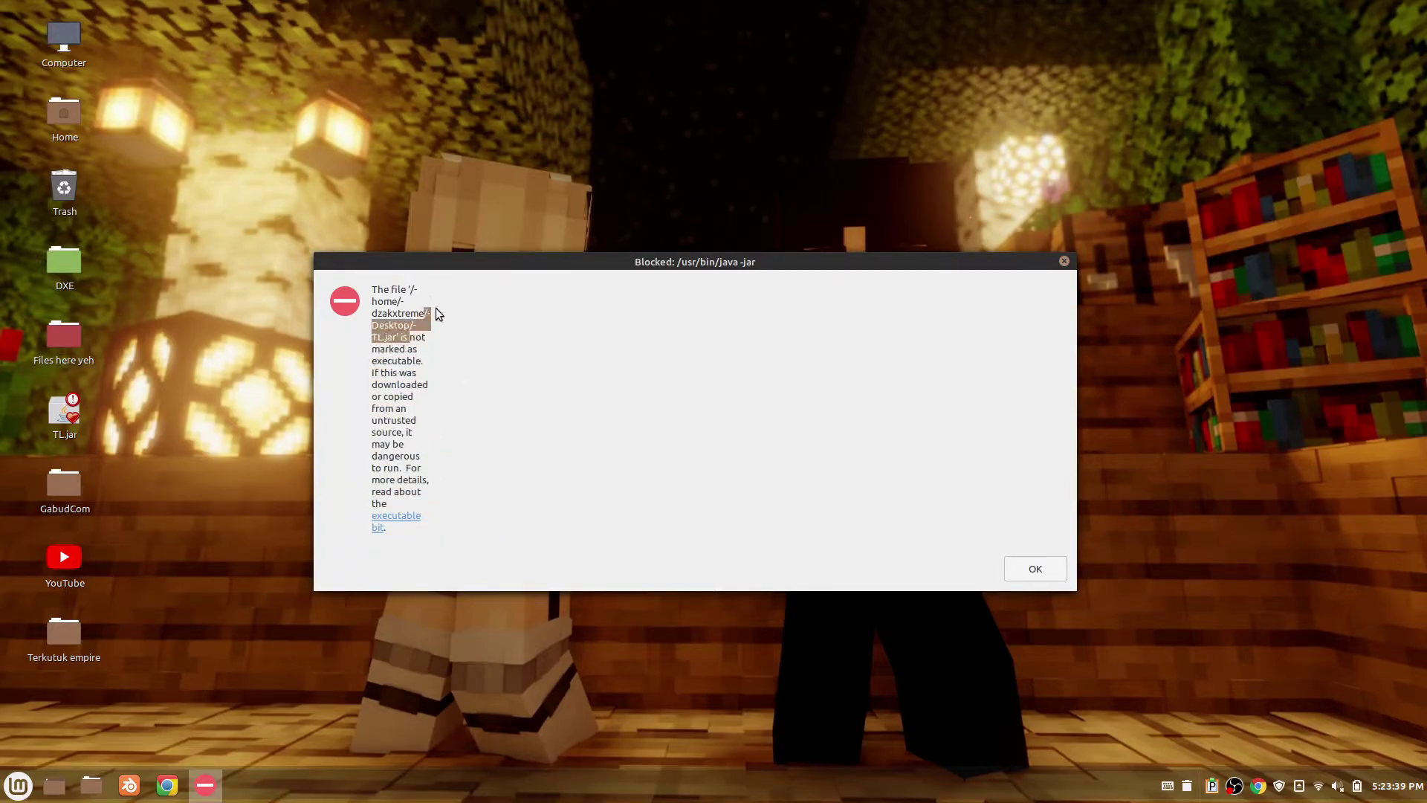
left_click(1036, 570)
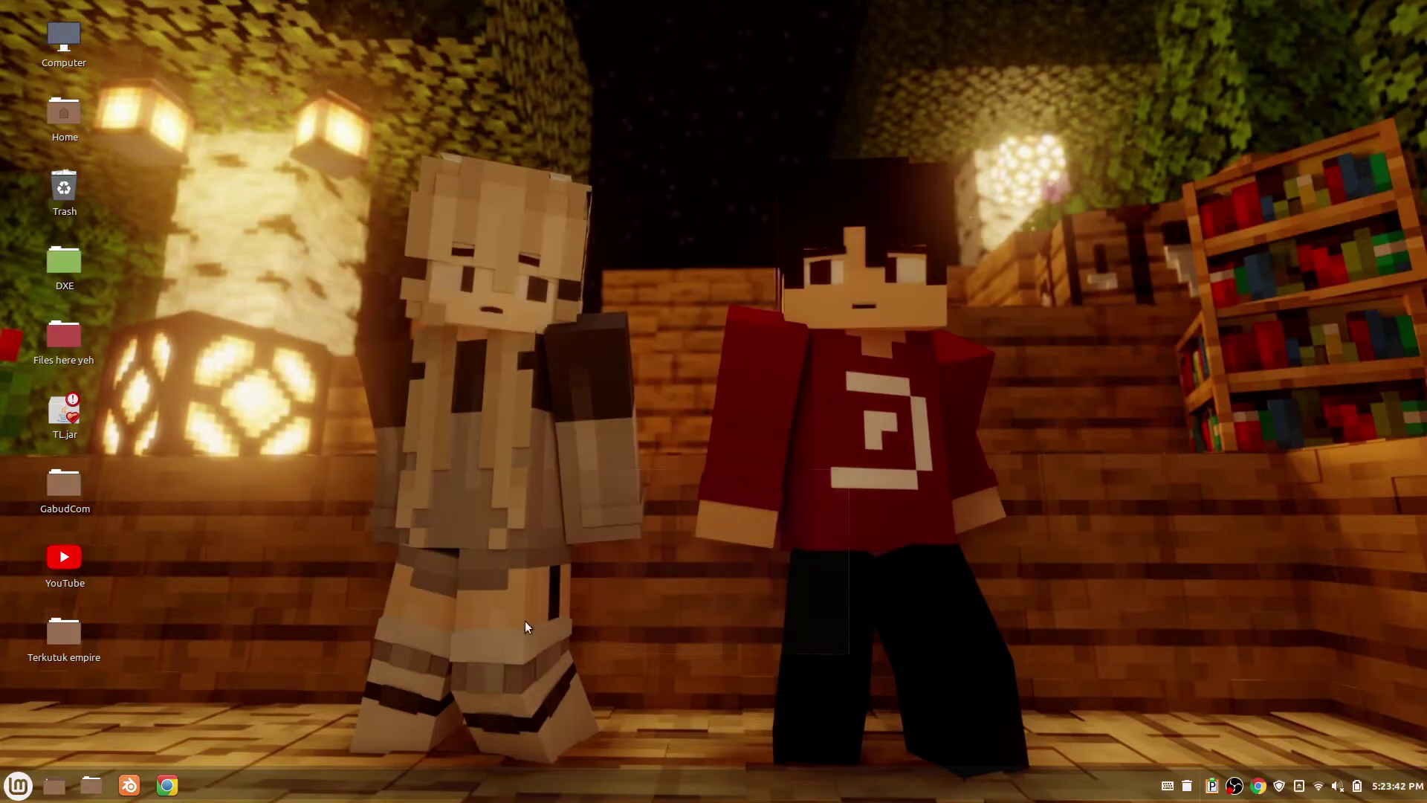
Enable 'Allow executing file as program' in TL.jar's Permissions properties and close them.
right_click(64, 410)
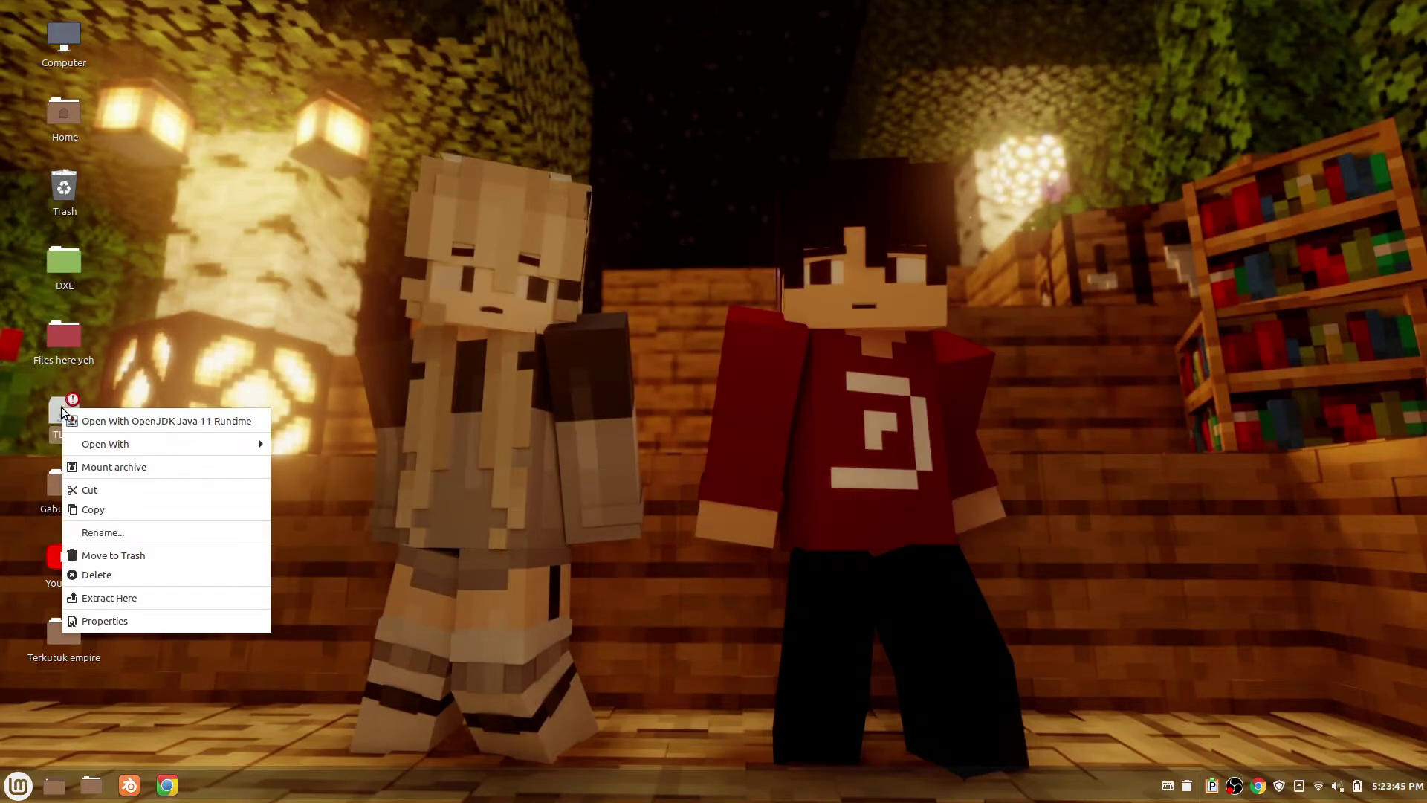
left_click(102, 625)
left_click(662, 211)
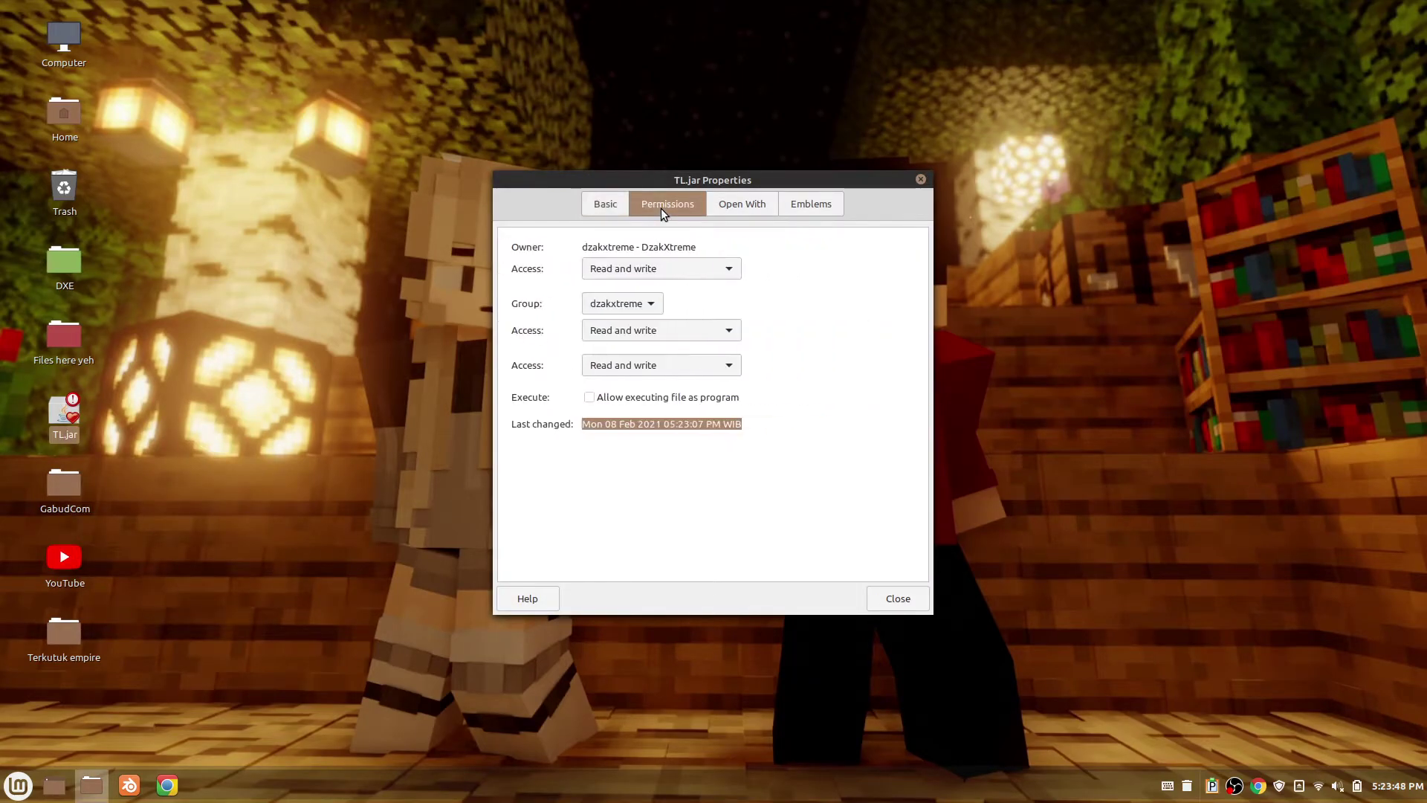
left_click(589, 398)
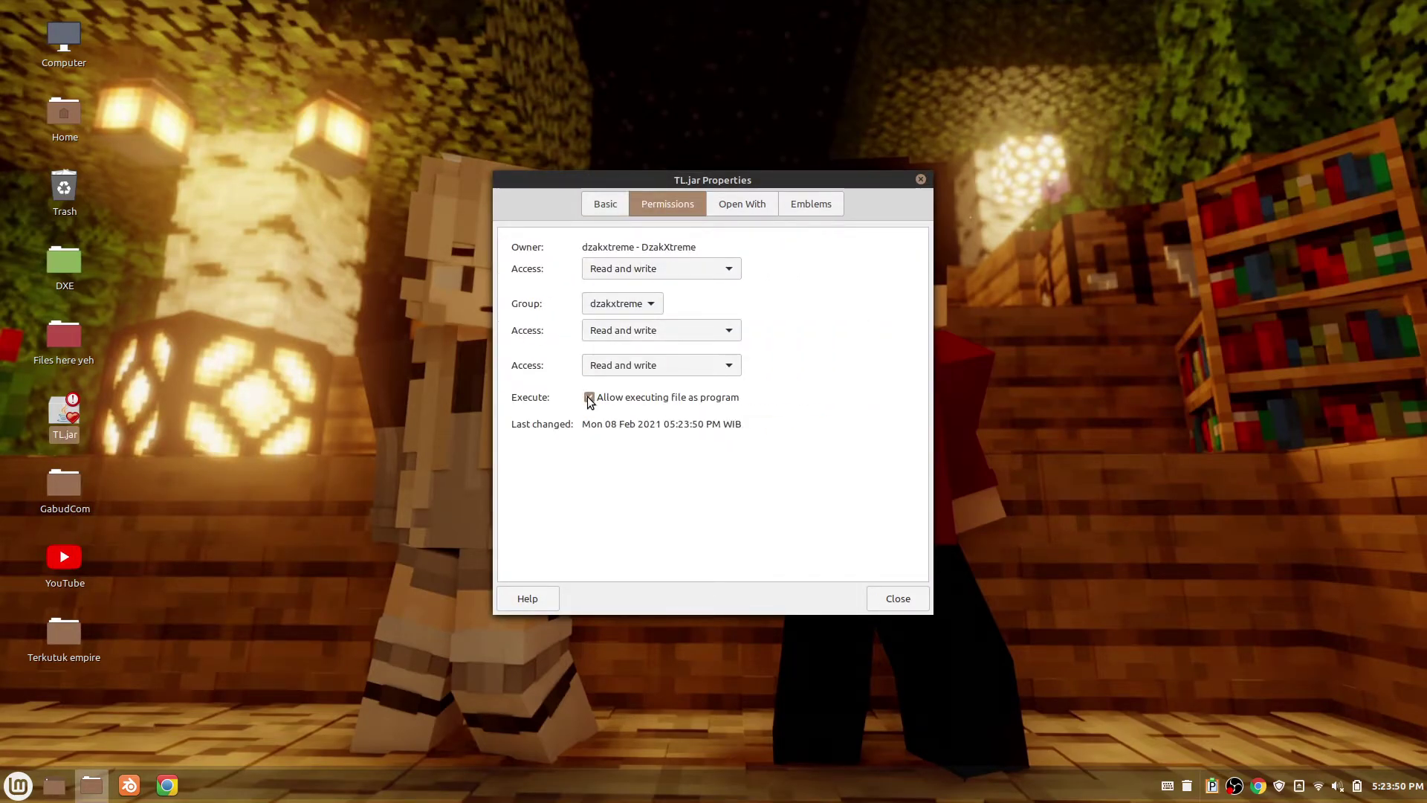
left_click(922, 598)
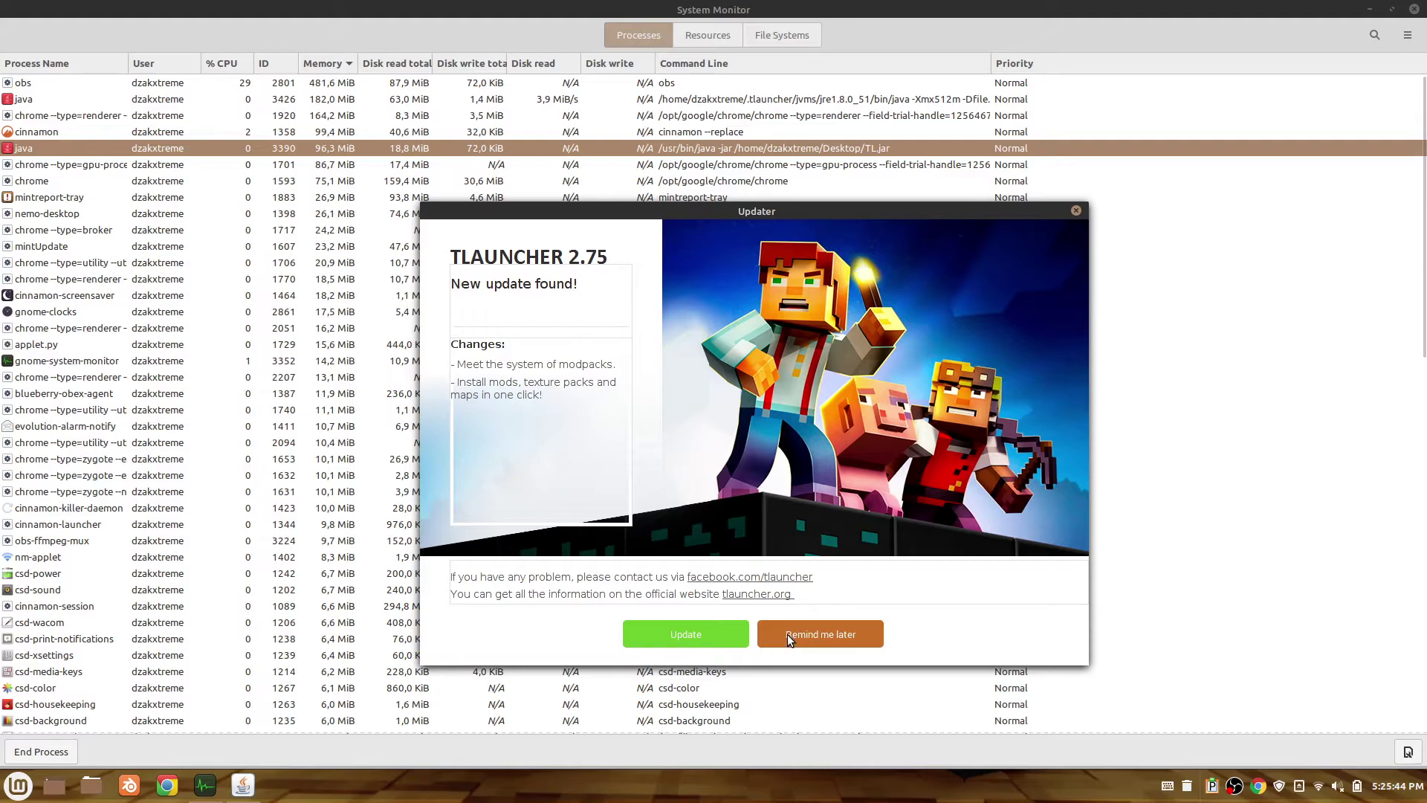
Dismiss the TLauncher Updater notice and bring the TLauncher main window forward from the taskbar.
left_click(568, 198)
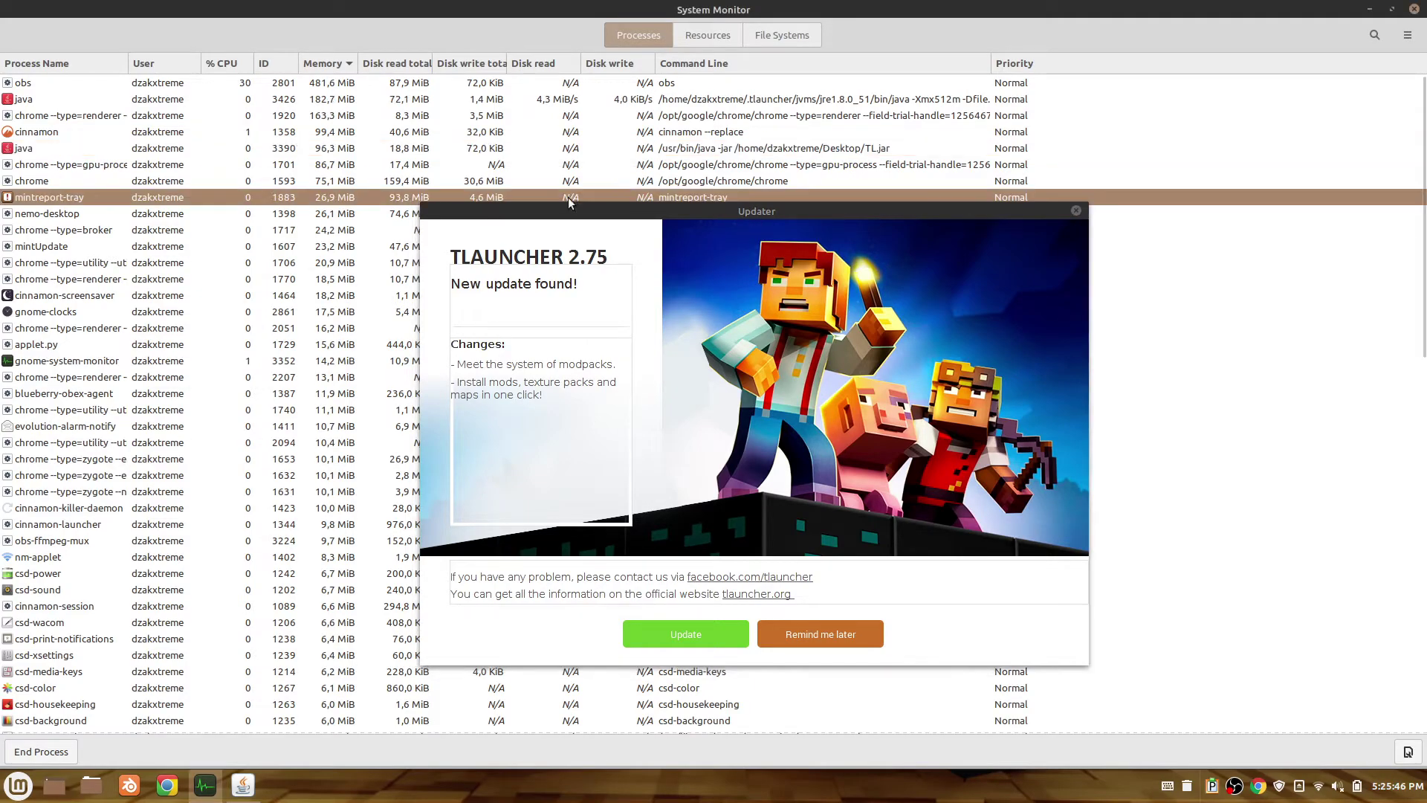
left_click(764, 214)
left_click(246, 787)
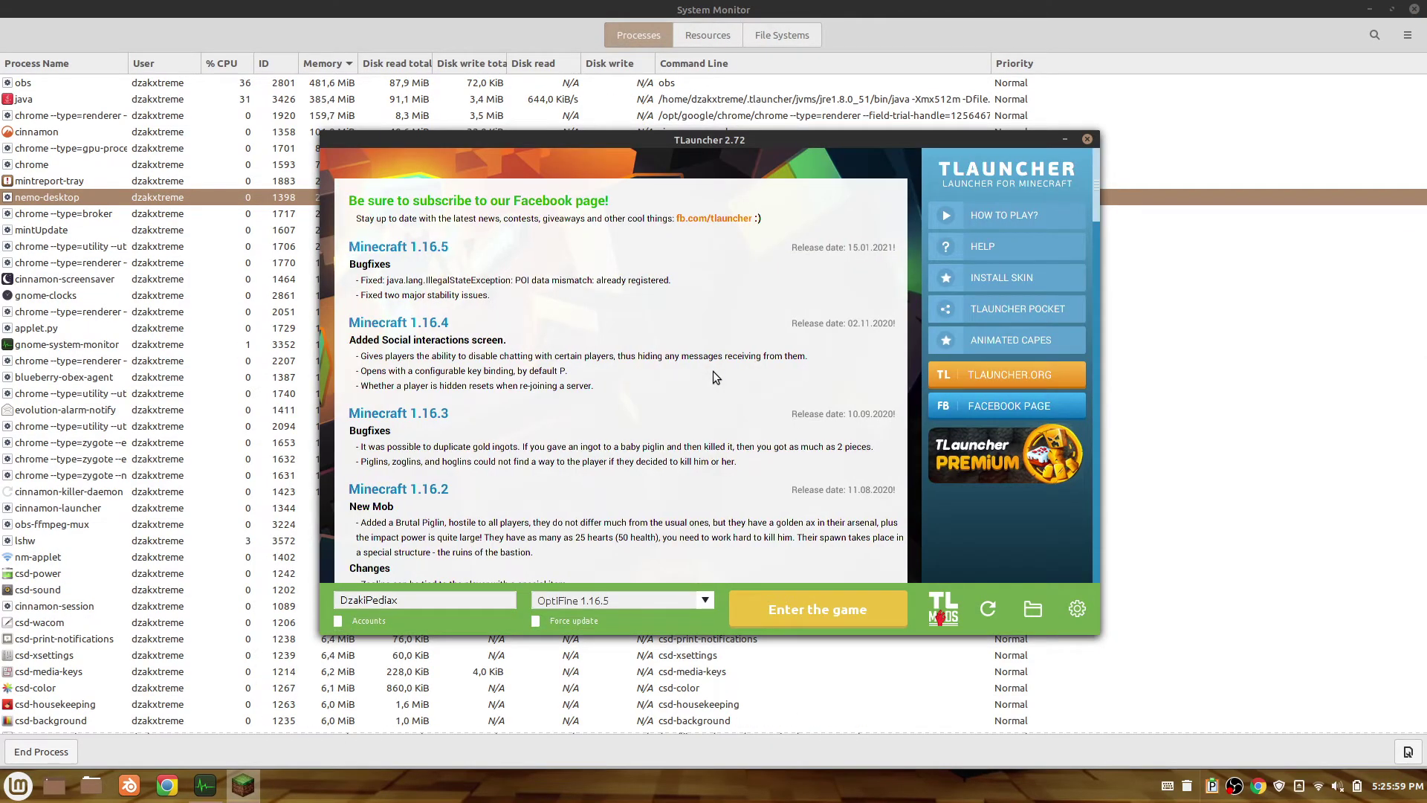
Confirm OptiFine 1.16.5 in the version list and launch with 'Enter the game'.
left_click(646, 594)
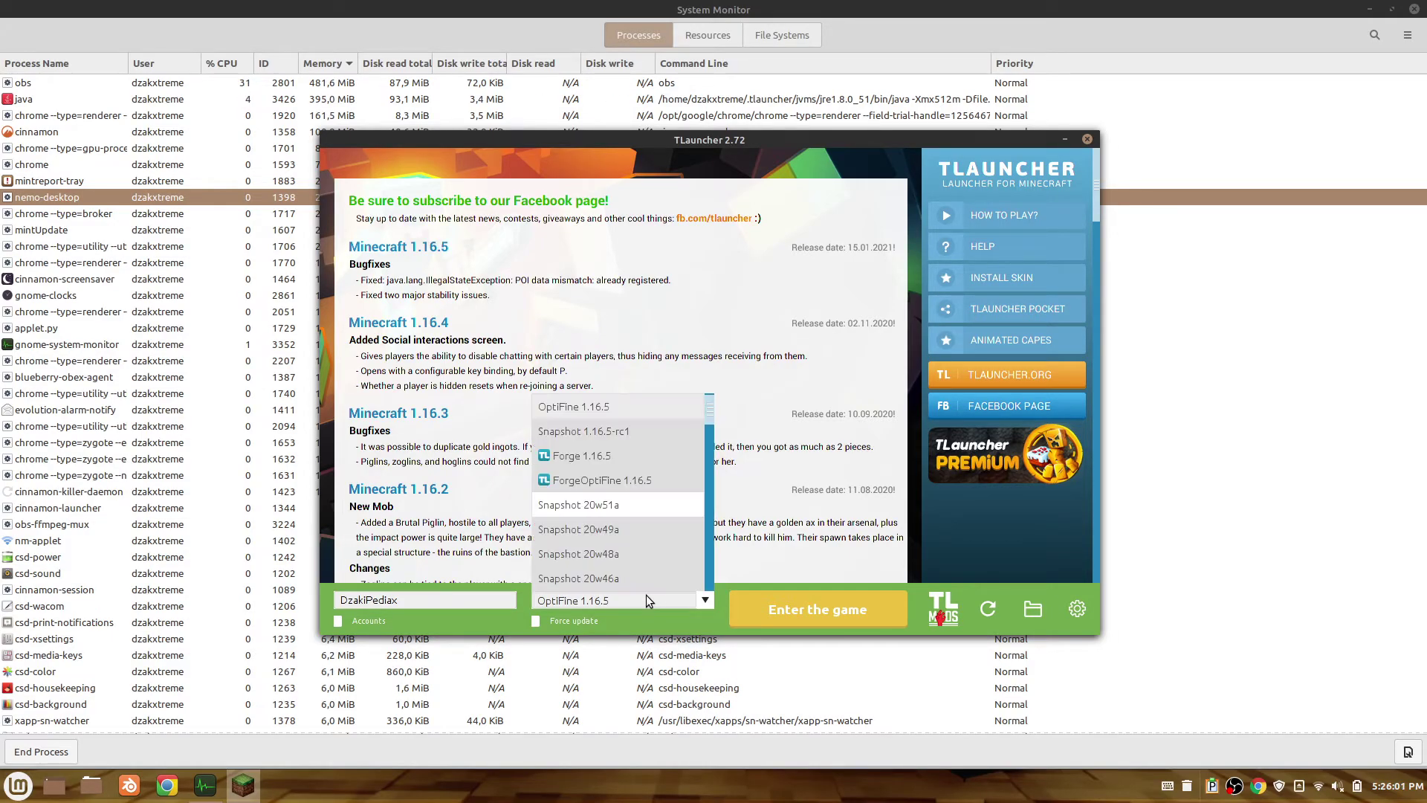
left_click(646, 594)
left_click(622, 593)
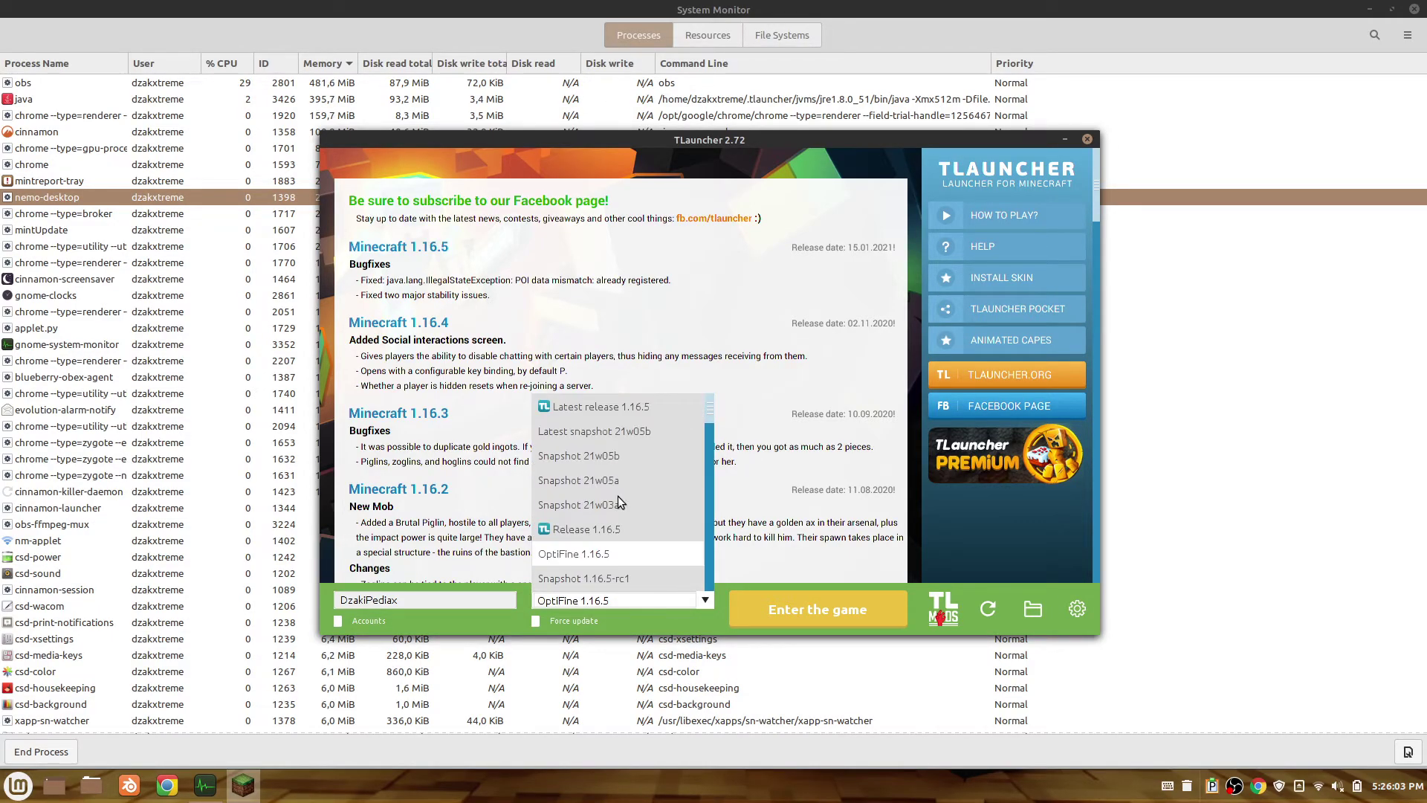
scroll(619, 495, "down", 2)
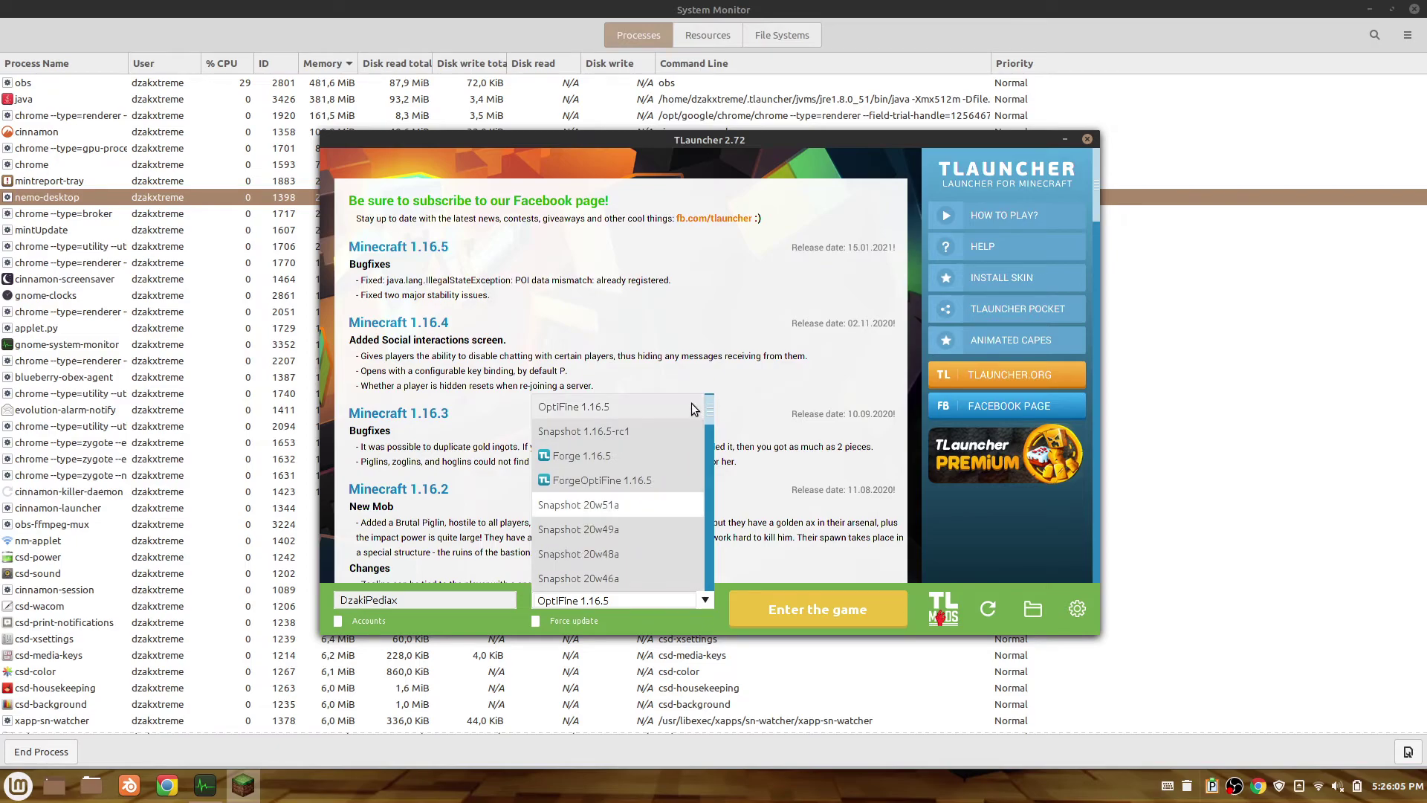
left_click(760, 401)
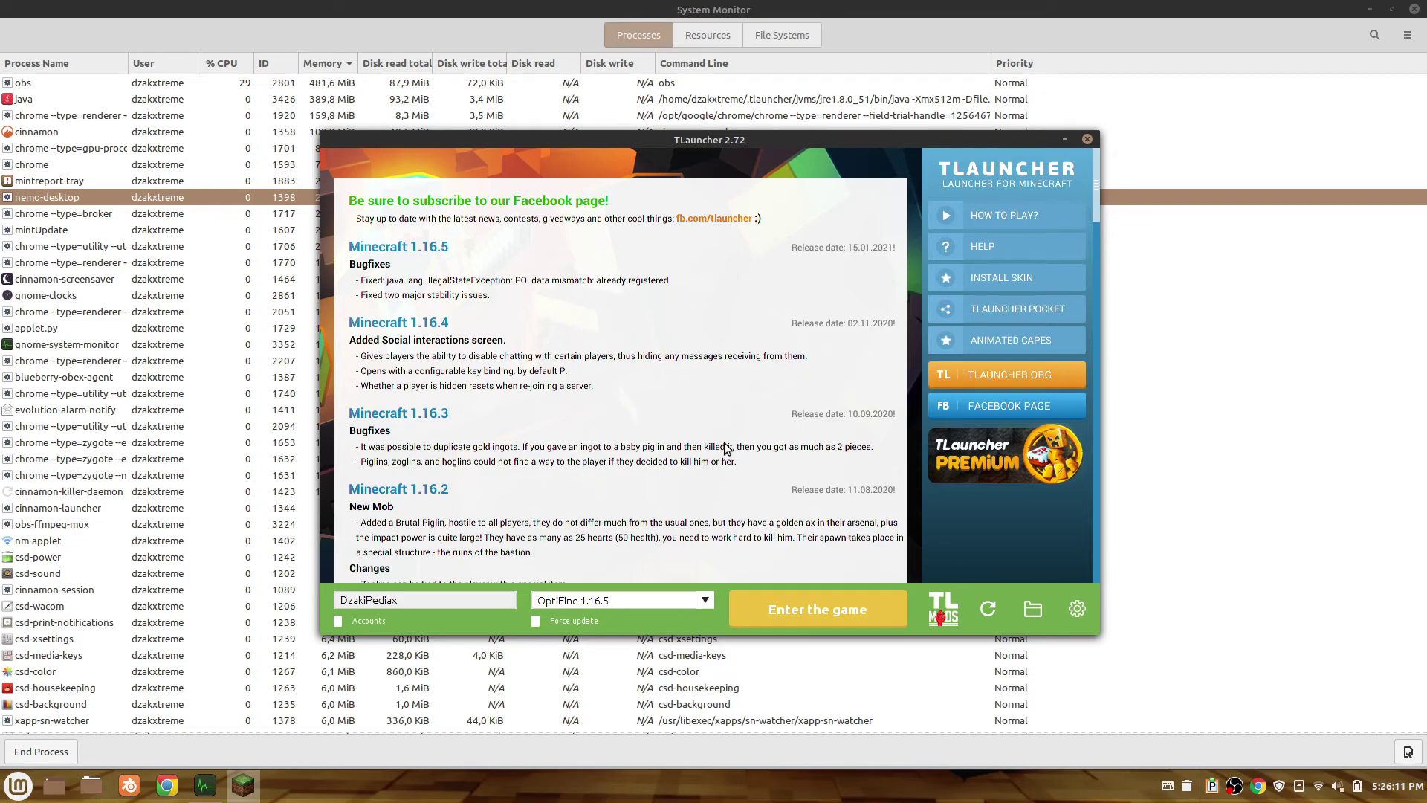
left_click(789, 610)
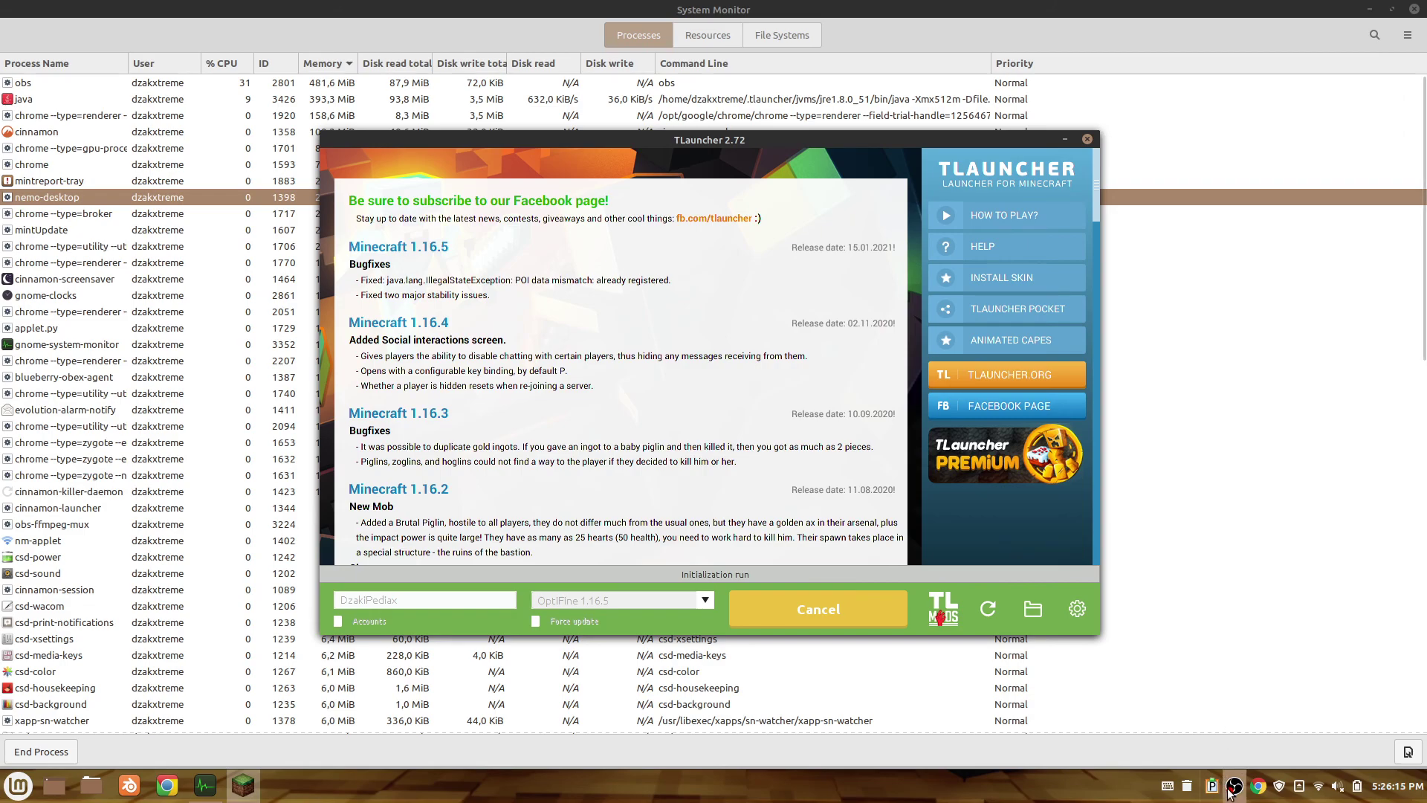